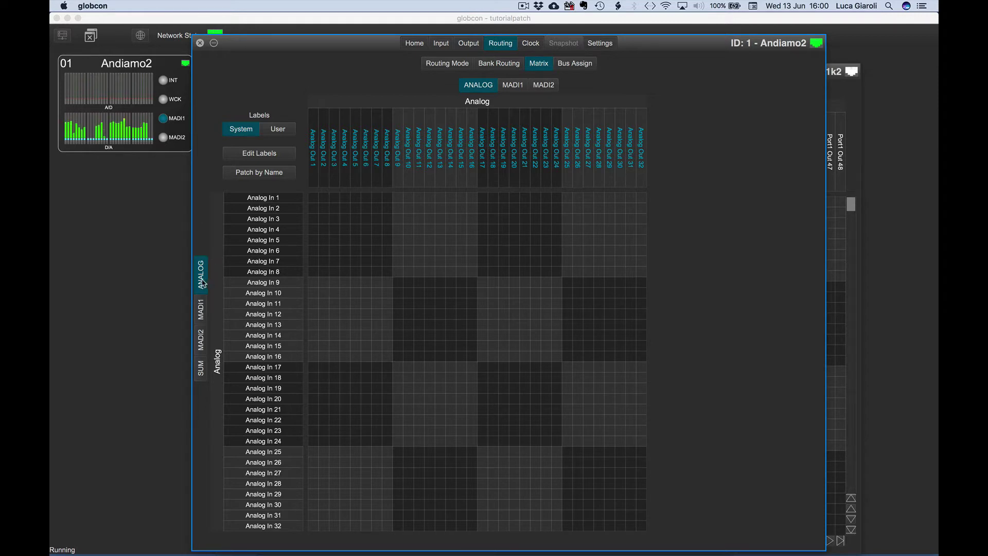
# - View the MADI1, MADI2 and SUM input groups against the analog outputs in the Andiamo2 routing matrix
pyautogui.click(201, 308)
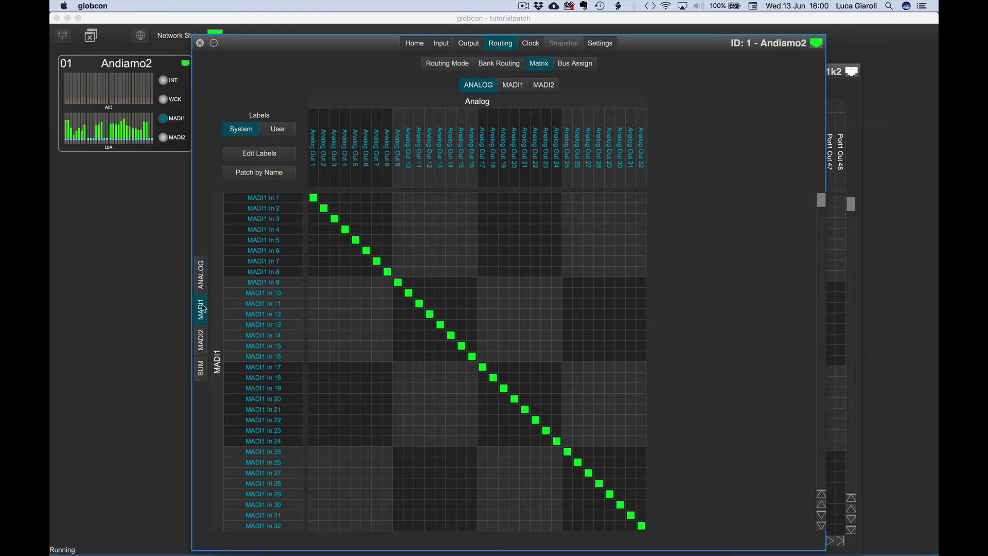
pyautogui.click(202, 341)
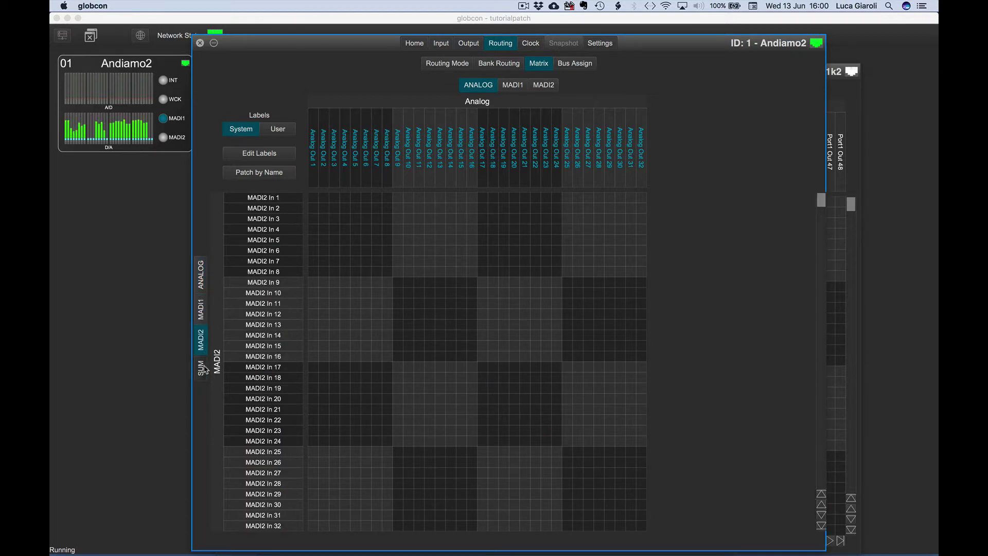
pyautogui.click(201, 368)
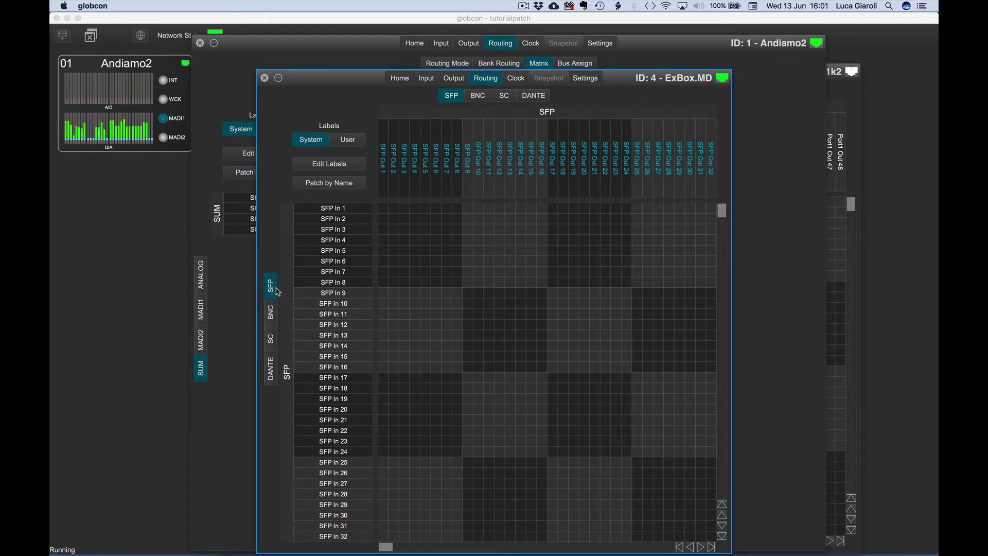
# - View the BNC, SC and DANTE input groups against the SFP outputs in the ExBox.MD routing matrix
pyautogui.click(271, 312)
pyautogui.click(272, 338)
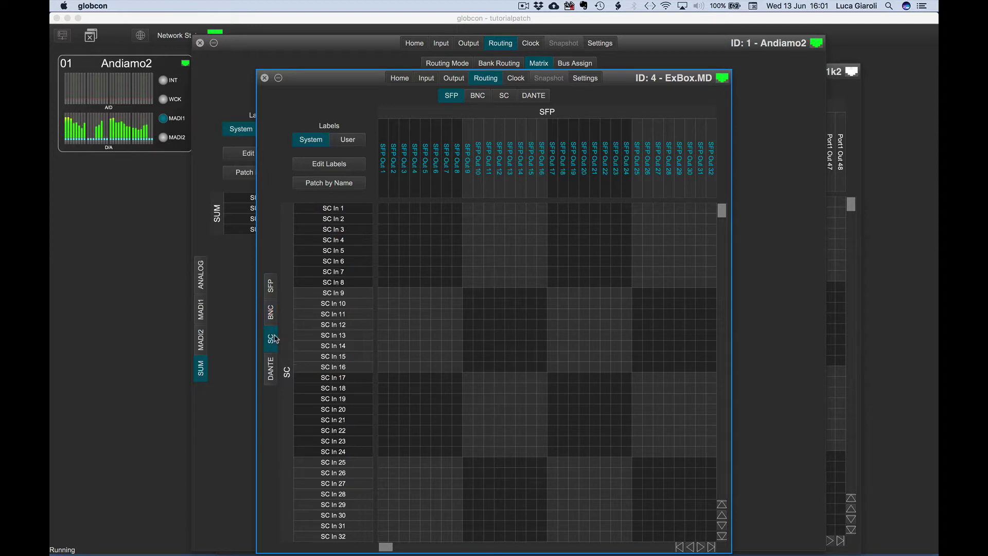
pyautogui.click(275, 377)
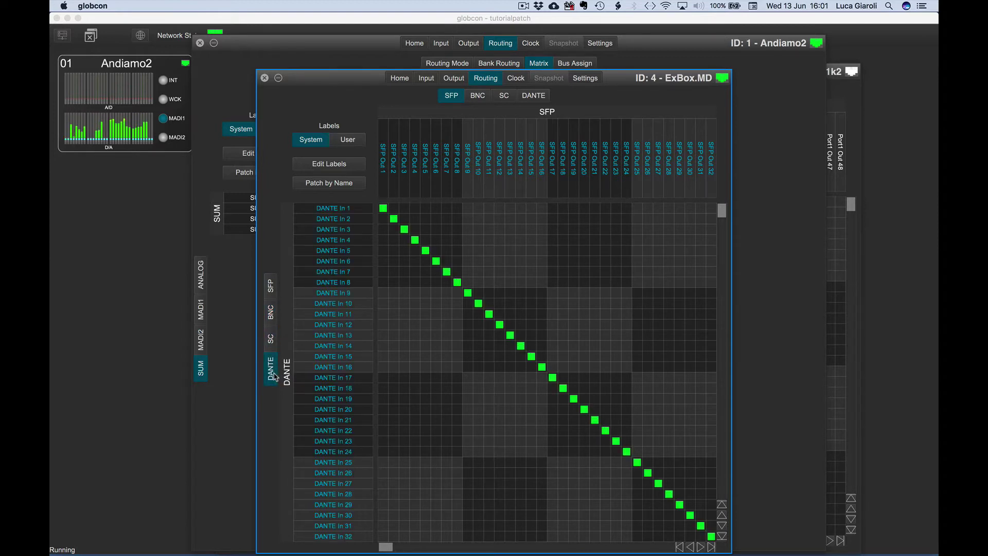
# - Show the Port1, Port2 and Port3 outputs together with the Port1, Port2 and Port4 inputs in the M.1k2 matrix
pyautogui.hotkey('ctrl', 'Tab')
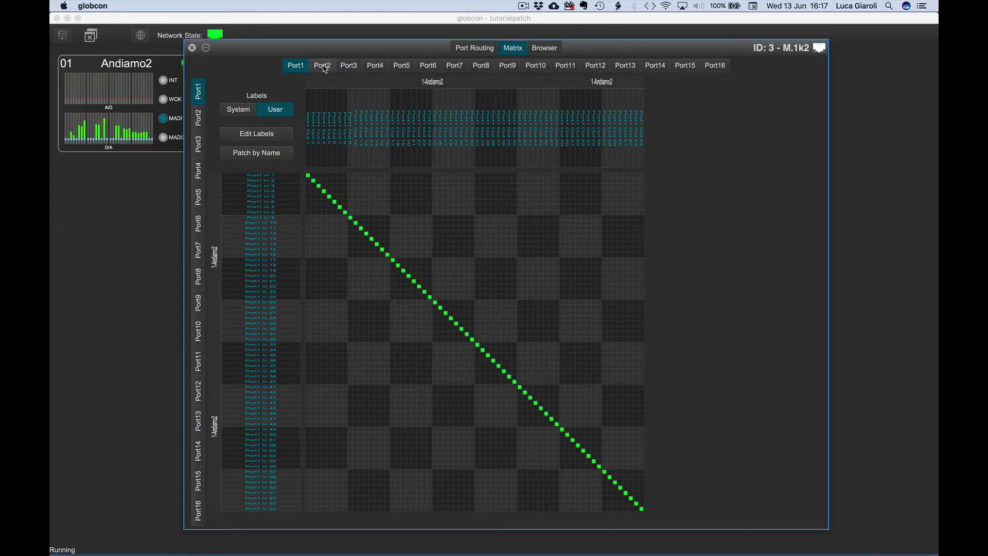
pyautogui.click(374, 65)
pyautogui.click(296, 65)
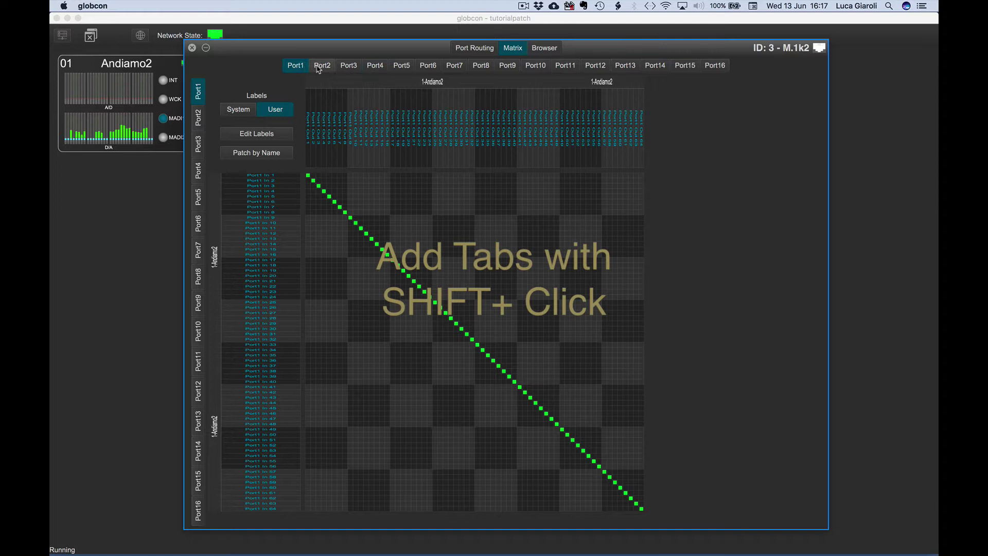
pyautogui.keyDown('shift'); pyautogui.click(320, 67); pyautogui.keyUp('shift')
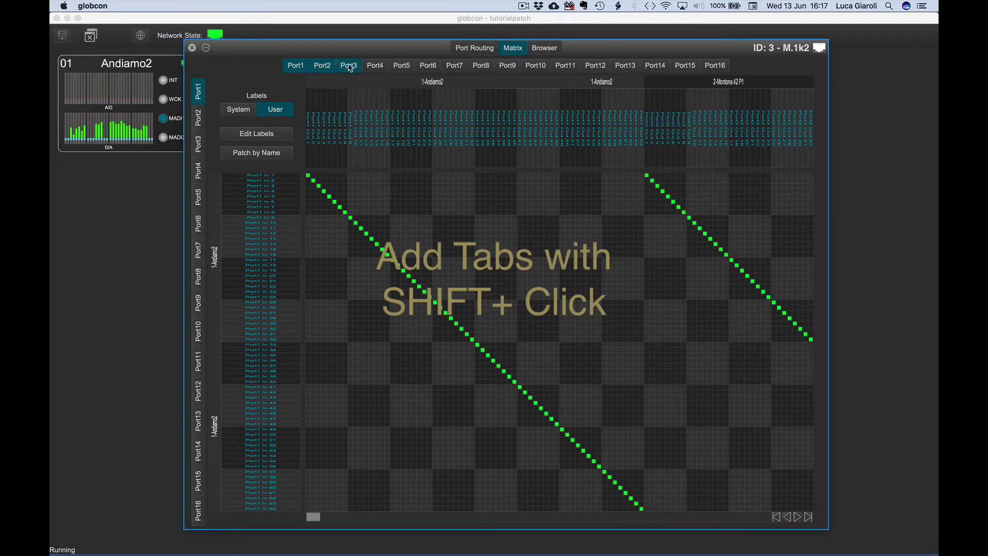
pyautogui.keyDown('shift'); pyautogui.click(199, 117); pyautogui.keyUp('shift')
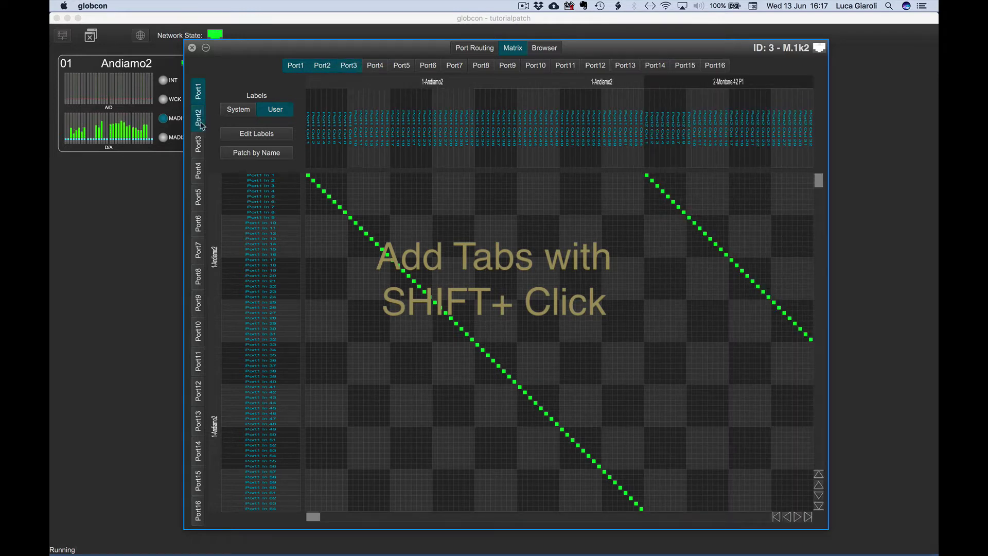
pyautogui.keyDown('shift'); pyautogui.click(199, 170); pyautogui.keyUp('shift')
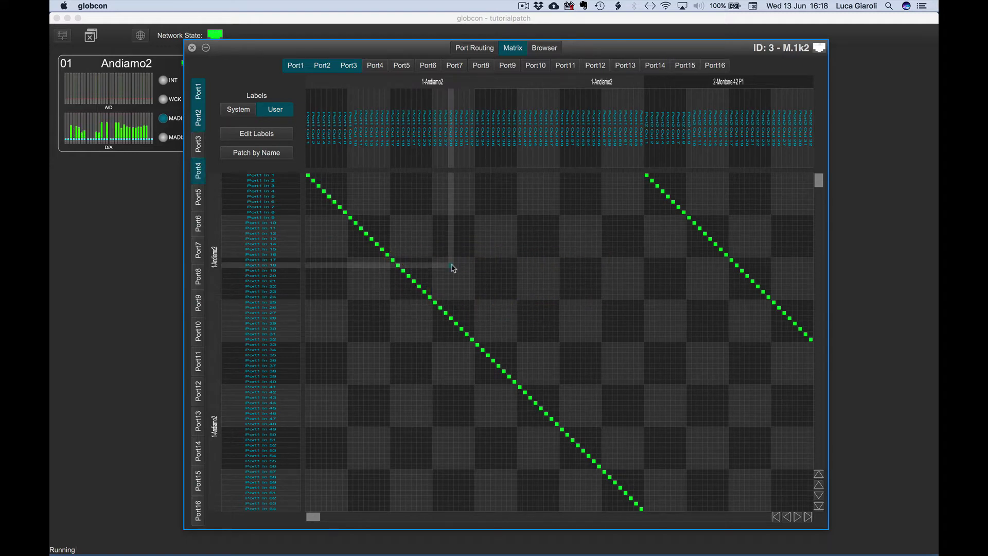
# - Zoom the M.1k2 matrix in on the Port1 crosspoints and back out to the overview
pyautogui.scroll(3, 452, 267)
pyautogui.scroll(-3, 453, 267)
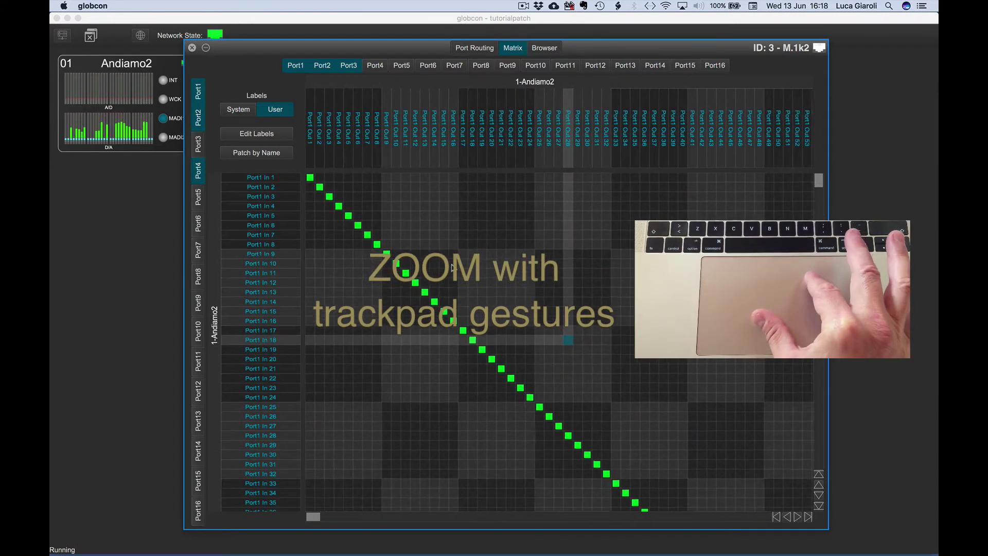
pyautogui.scroll(3, 452, 267)
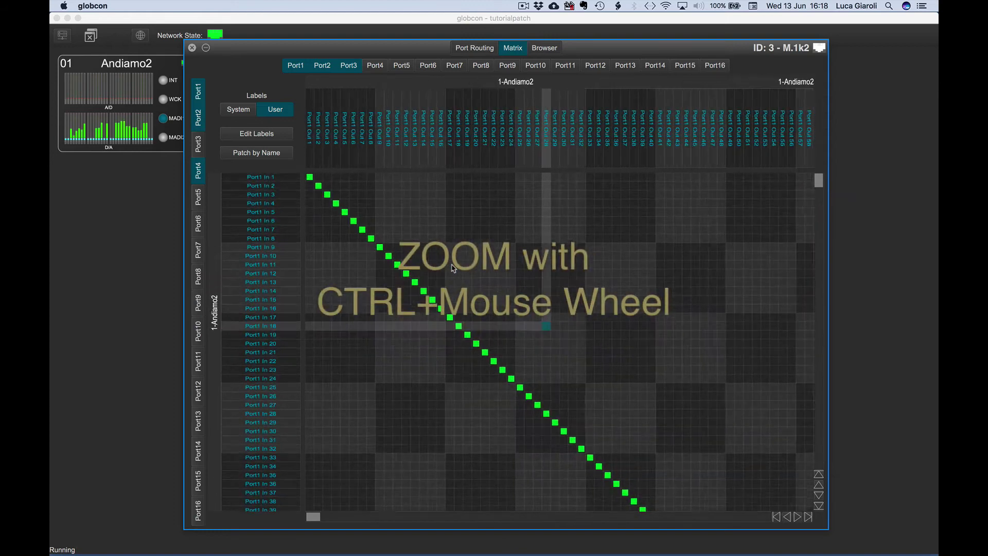
pyautogui.scroll(-3, 452, 267)
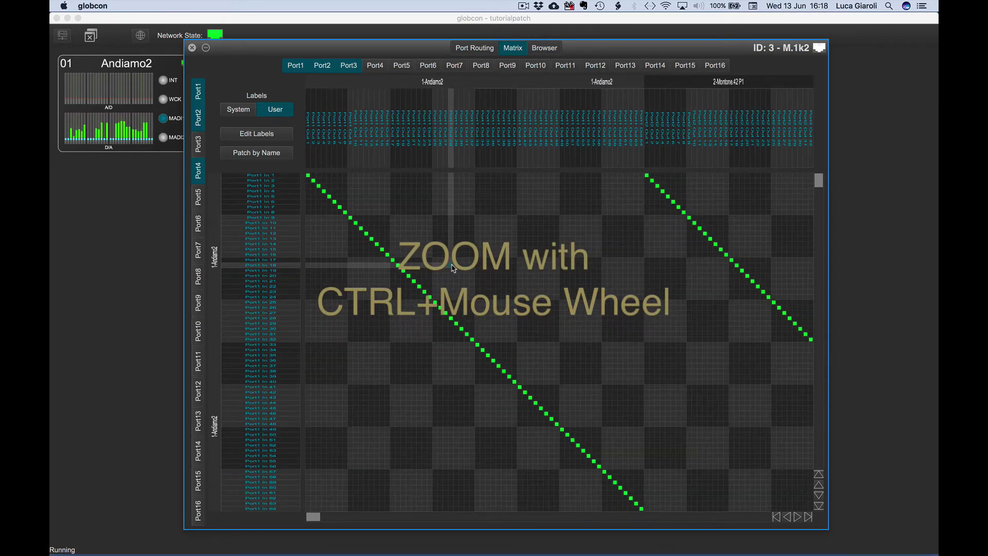
# - Show Port1 to Port4 on both matrix axes and browse to the Port4 crosspoints and back to the first outputs
pyautogui.click(298, 69)
pyautogui.hscroll(10, 637, 273)
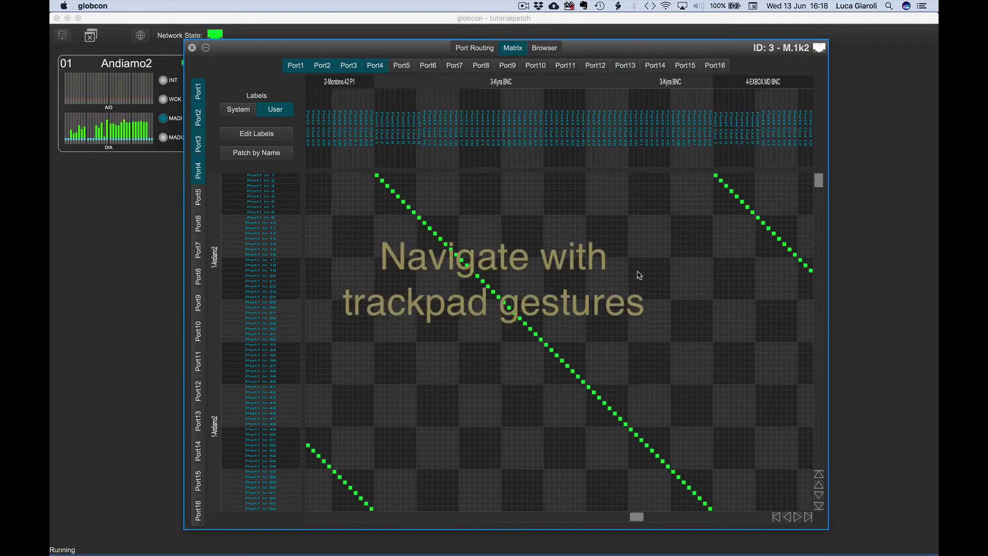
pyautogui.scroll(-15, 637, 275)
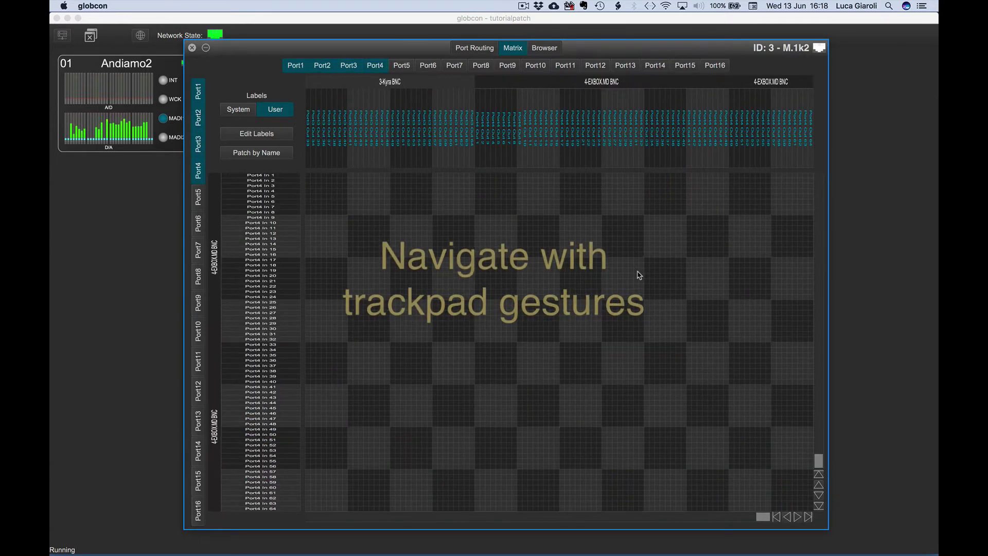
pyautogui.hscroll(-15, 636, 274)
# - Move stepwise through the matrix crosspoints, across the outputs and down the inputs
pyautogui.press('Right')
pyautogui.press('Right')
pyautogui.press('Right')
pyautogui.press('Right')
pyautogui.press('Right')
pyautogui.press('Right')
pyautogui.press('Right')
pyautogui.press('Right')
pyautogui.press('Right')
pyautogui.press('Right')
pyautogui.press('Right')
pyautogui.press('Right')
pyautogui.press('Right')
pyautogui.press('Right')
pyautogui.press('Right')
pyautogui.press('Right')
pyautogui.press('Right')
pyautogui.press('Right')
pyautogui.press('Right')
pyautogui.press('Right')
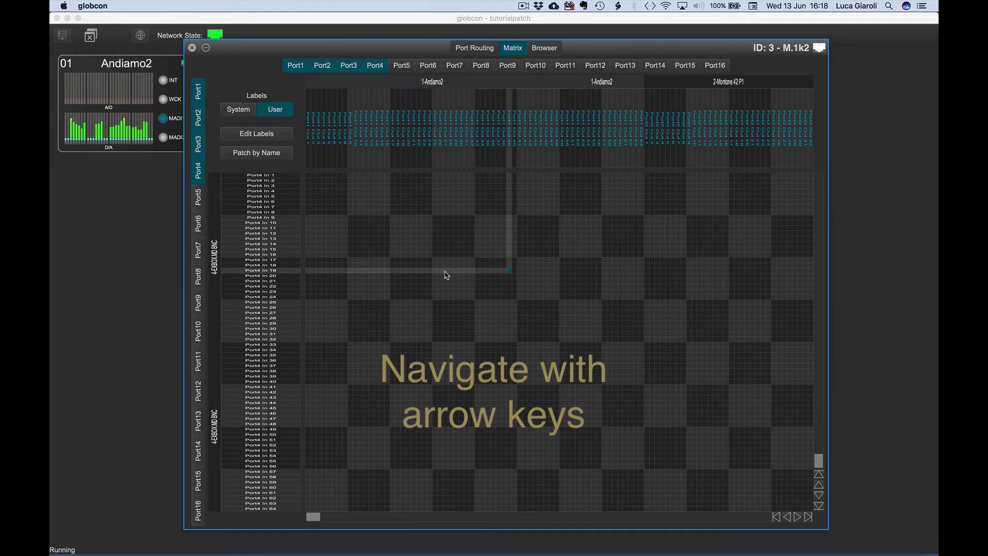
pyautogui.press('Down')
pyautogui.press('Down')
pyautogui.press('Down')
pyautogui.press('Down')
pyautogui.press('Down')
pyautogui.press('Down')
pyautogui.press('Down')
pyautogui.press('Down')
pyautogui.press('Down')
pyautogui.press('Down')
pyautogui.press('Down')
pyautogui.press('Down')
pyautogui.press('Down')
pyautogui.press('Down')
pyautogui.press('Down')
pyautogui.press('Down')
pyautogui.press('Down')
pyautogui.press('Down')
pyautogui.press('Down')
pyautogui.press('Down')
pyautogui.press('Down')
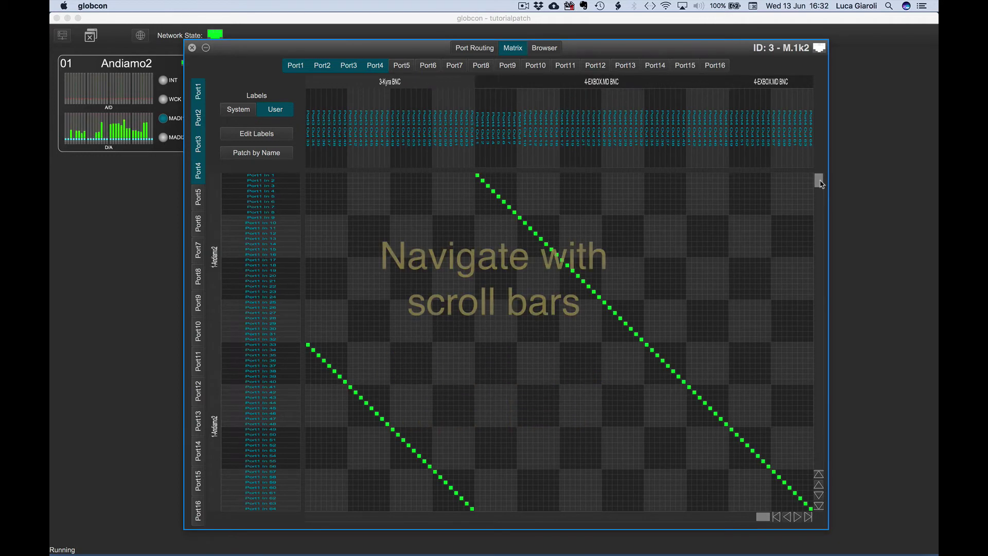
# - Browse the matrix down the Port1 inputs toward Port2 and back along the outputs, advancing the input rows in small increments
pyautogui.moveTo(819, 196); pyautogui.dragTo(822, 225)
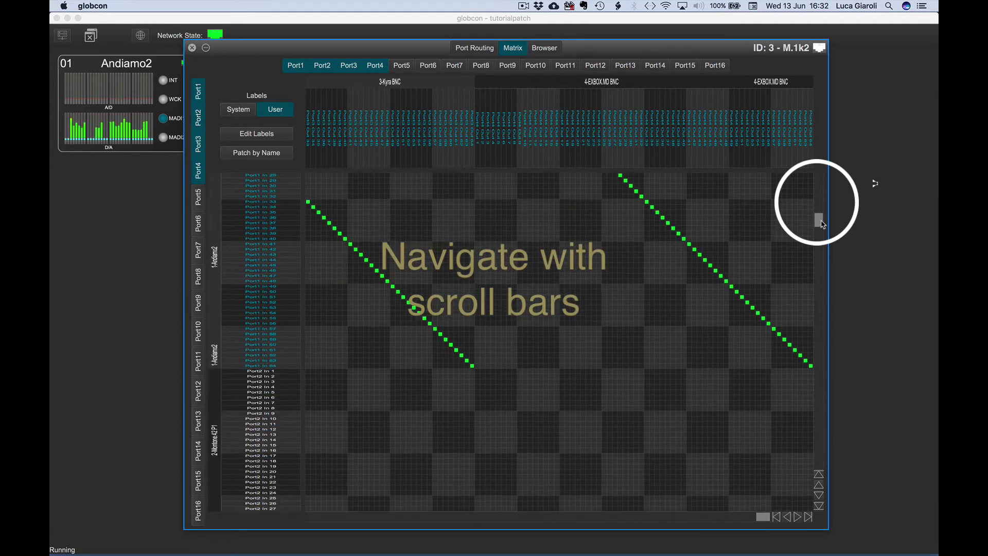
pyautogui.moveTo(754, 519); pyautogui.dragTo(721, 515)
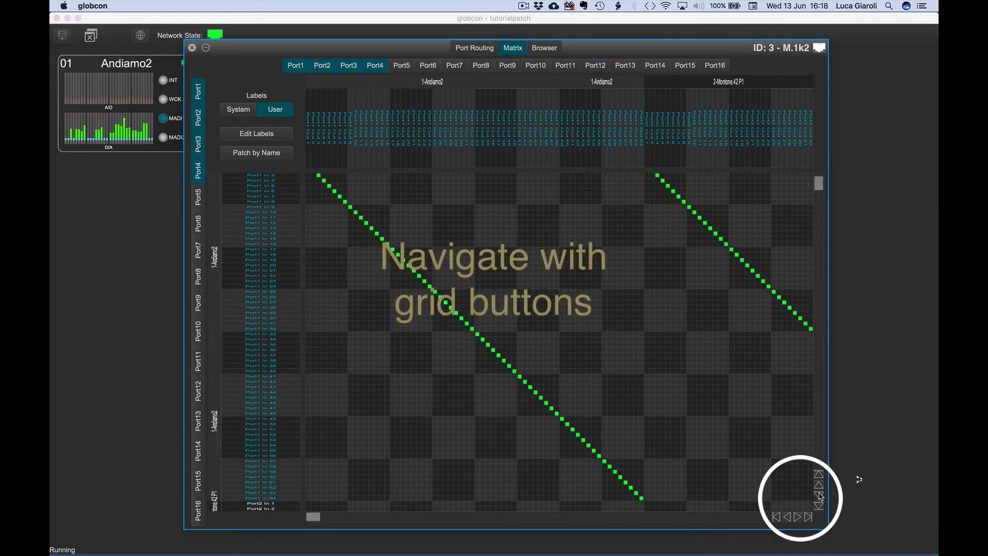
pyautogui.click(818, 494)
pyautogui.click(819, 494)
pyautogui.click(819, 494)
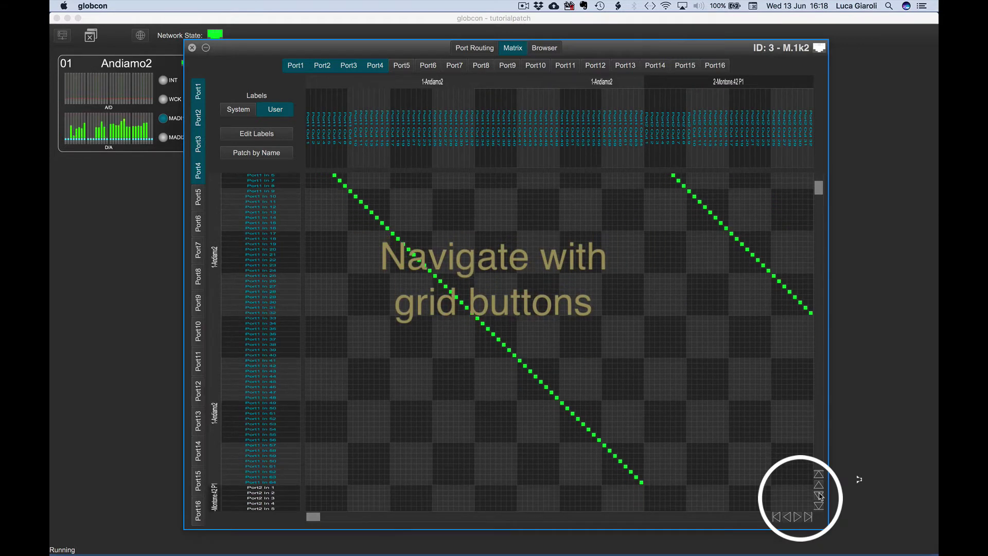
pyautogui.click(819, 495)
pyautogui.click(818, 494)
pyautogui.click(818, 494)
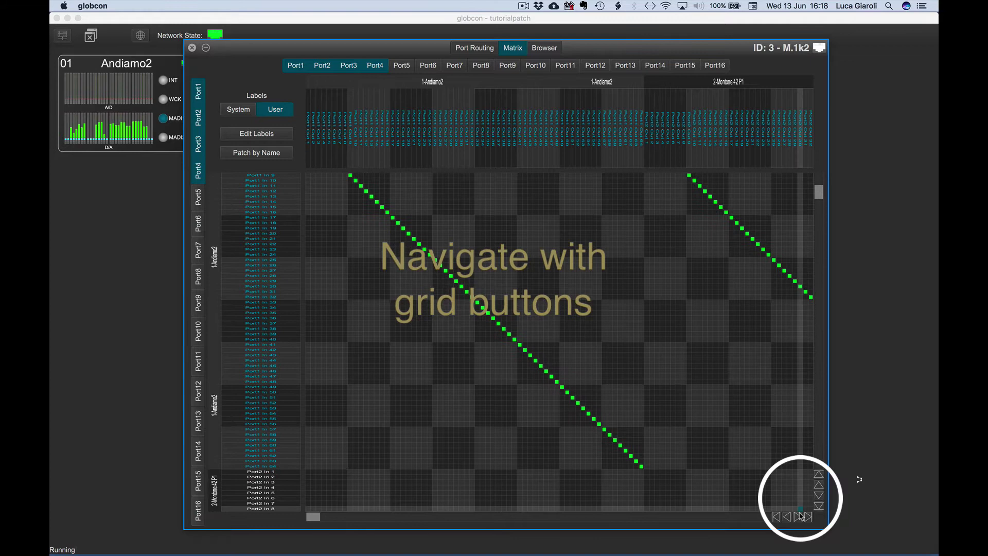
# - Advance the matrix view a few output columns at a time and return to the first output
pyautogui.click(799, 517)
pyautogui.click(798, 517)
pyautogui.click(798, 517)
pyautogui.click(799, 517)
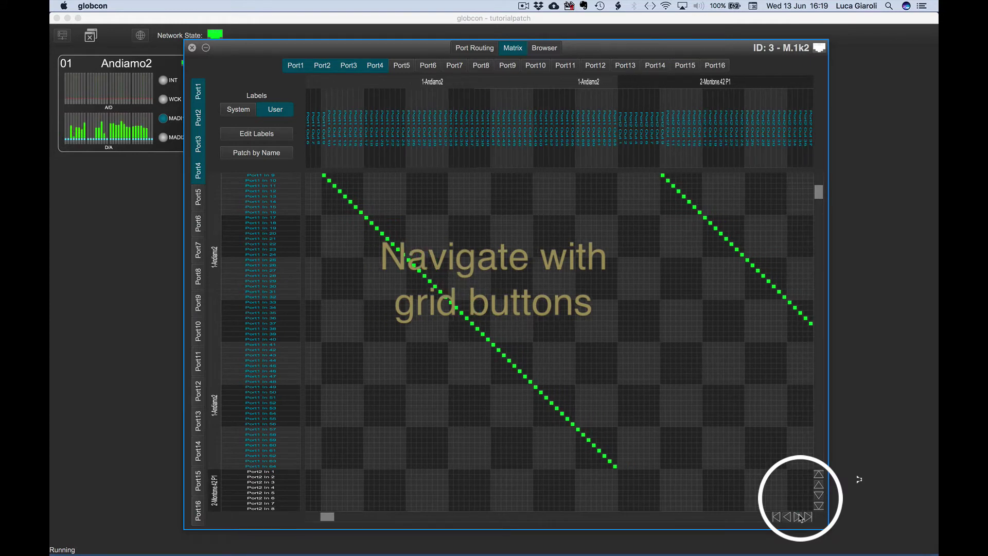
pyautogui.click(799, 517)
pyautogui.click(799, 517)
pyautogui.click(776, 517)
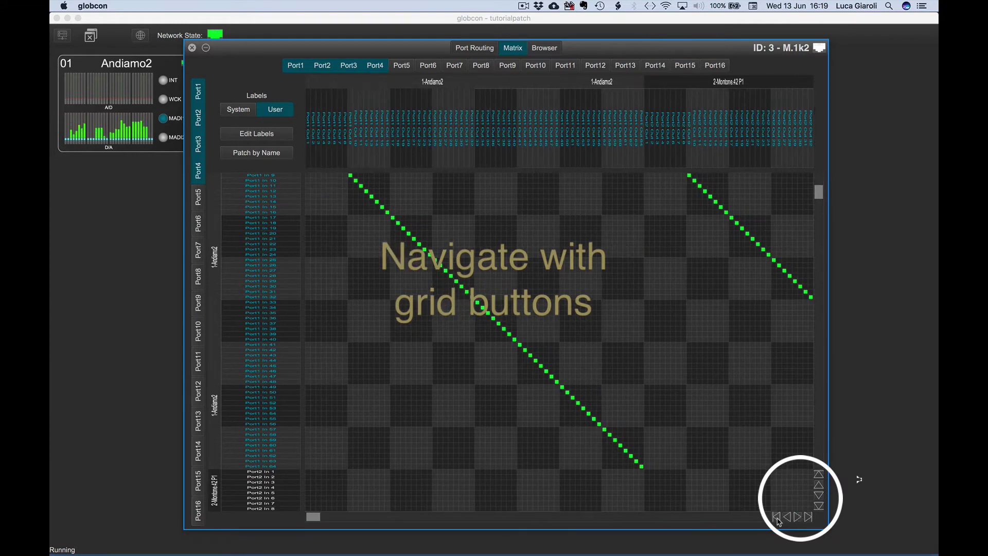
# - Jump the matrix view to the last Port4 outputs and inputs, and back to the first input row
pyautogui.click(808, 517)
pyautogui.click(818, 506)
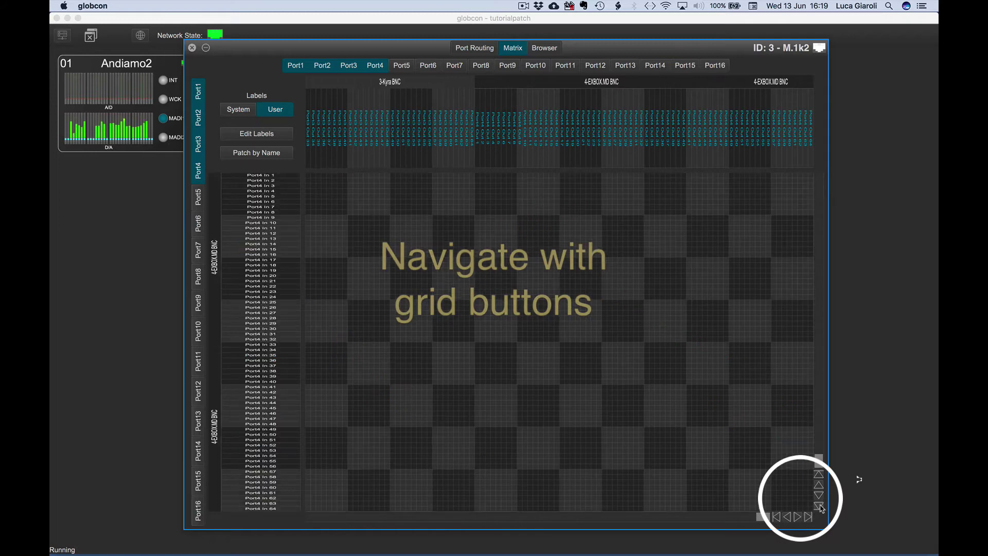
pyautogui.click(819, 478)
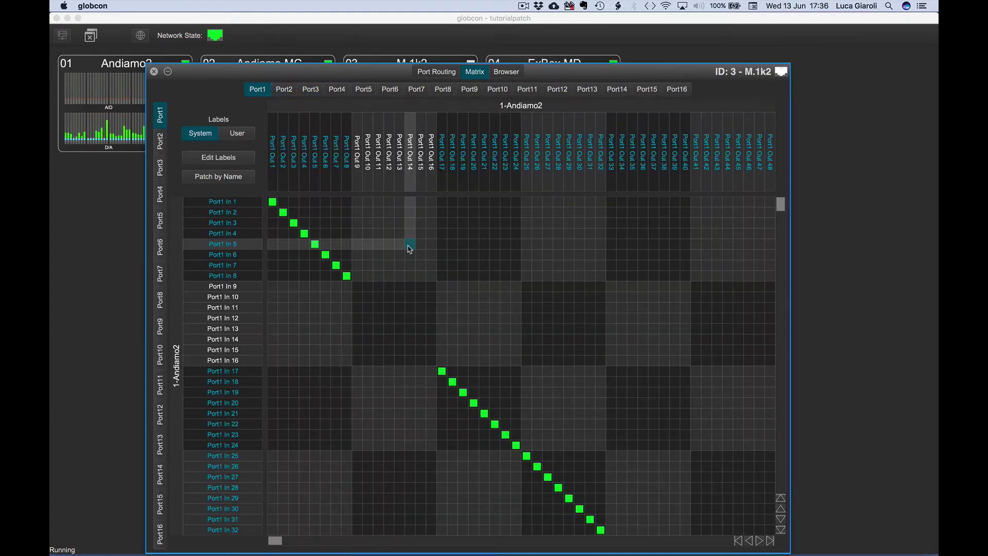
# - Patch Port1 In 5 to Port1 Out 14 and remove that single patch again
pyautogui.click(409, 248)
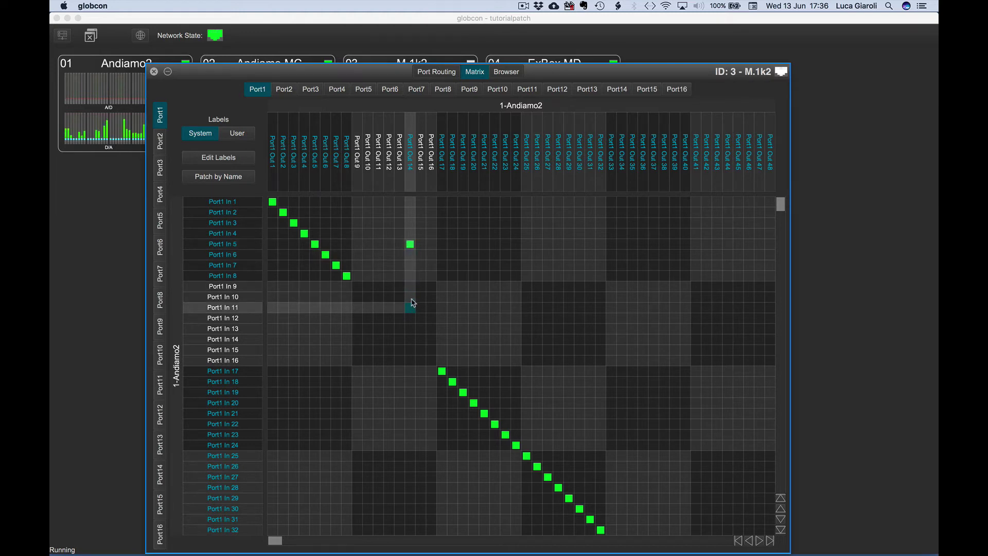
pyautogui.click(410, 245)
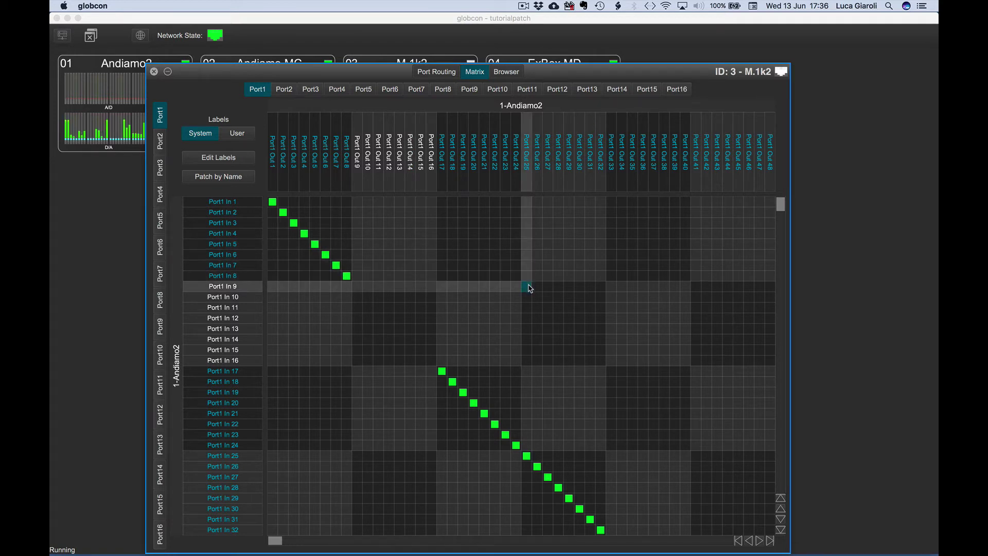
# - Patch Port1 In 9–16 diagonally to Port1 Out 25–32, and unpatch the same eight crosspoints
pyautogui.moveTo(526, 286); pyautogui.dragTo(606, 363)
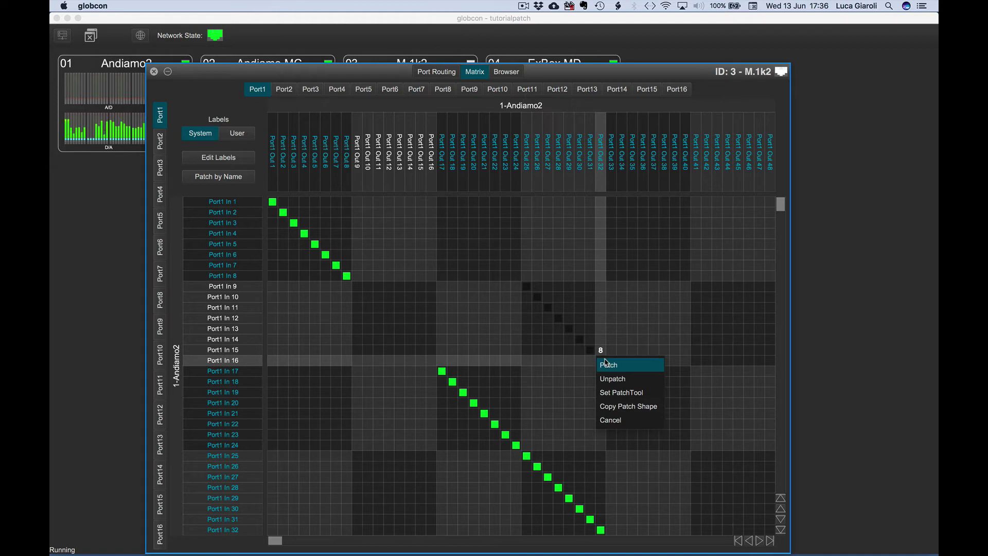
pyautogui.click(608, 364)
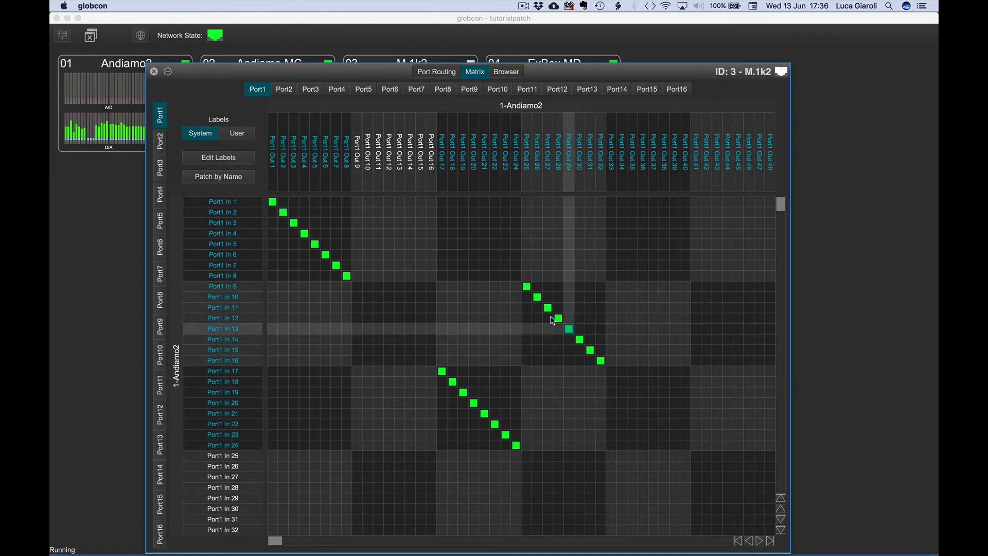
pyautogui.moveTo(526, 286); pyautogui.dragTo(604, 362)
pyautogui.click(609, 380)
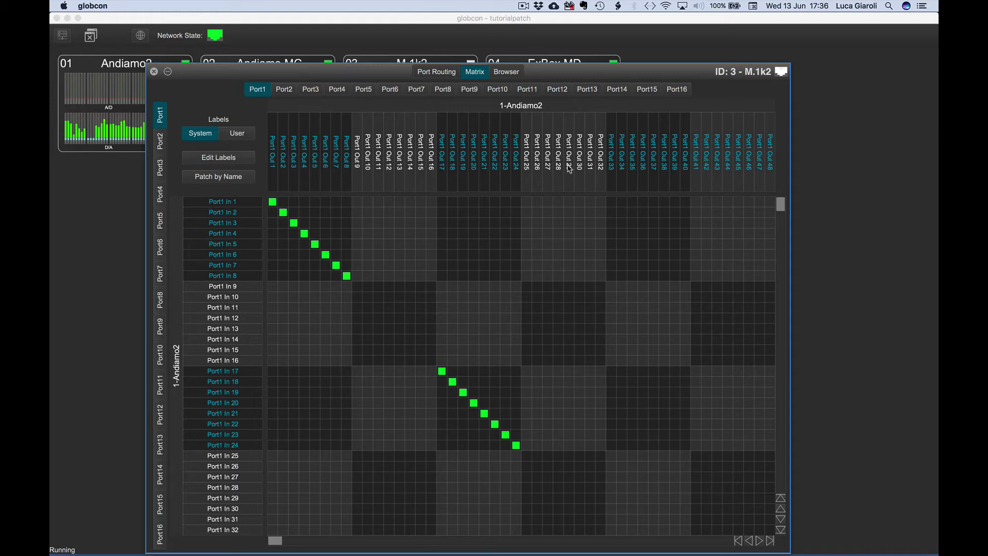
# - Patch Port1 In 1 to Port1 Out 29 and Port1 In 12 to Port1 Out 10
pyautogui.click(569, 202)
pyautogui.click(369, 319)
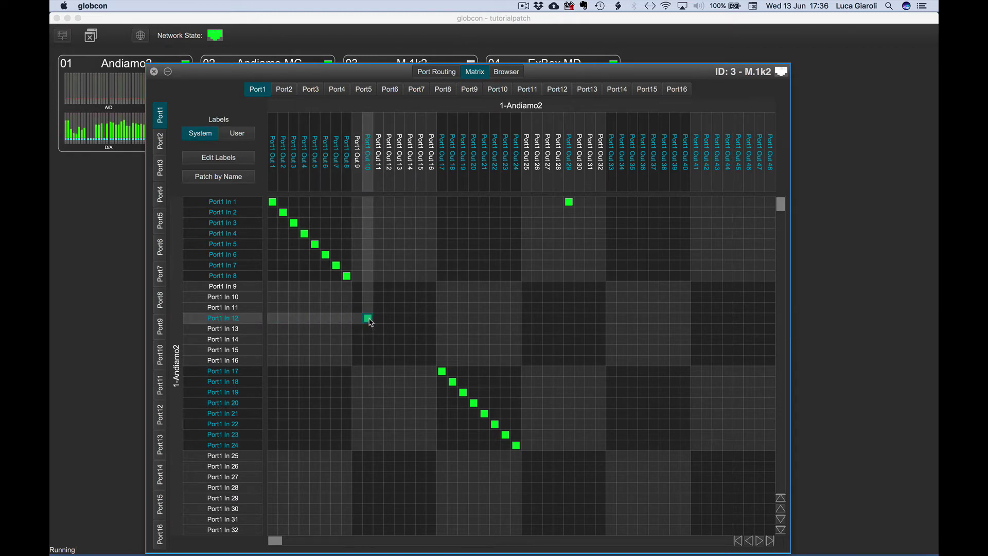
# - Patch Port1 In 13 to the row of outputs Port1 Out 11–14 in one operation
pyautogui.moveTo(370, 331); pyautogui.dragTo(410, 329)
pyautogui.rightClick(411, 329)
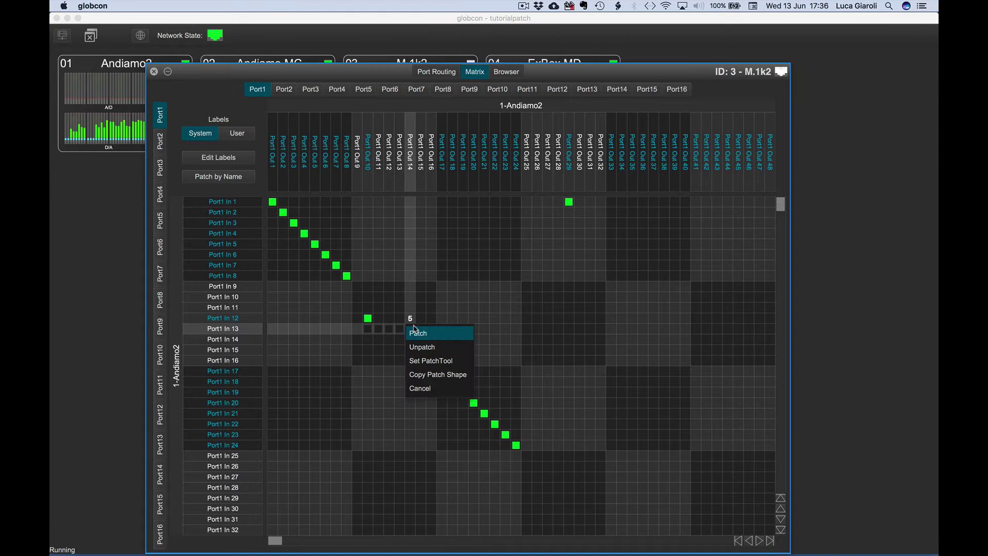
pyautogui.click(416, 337)
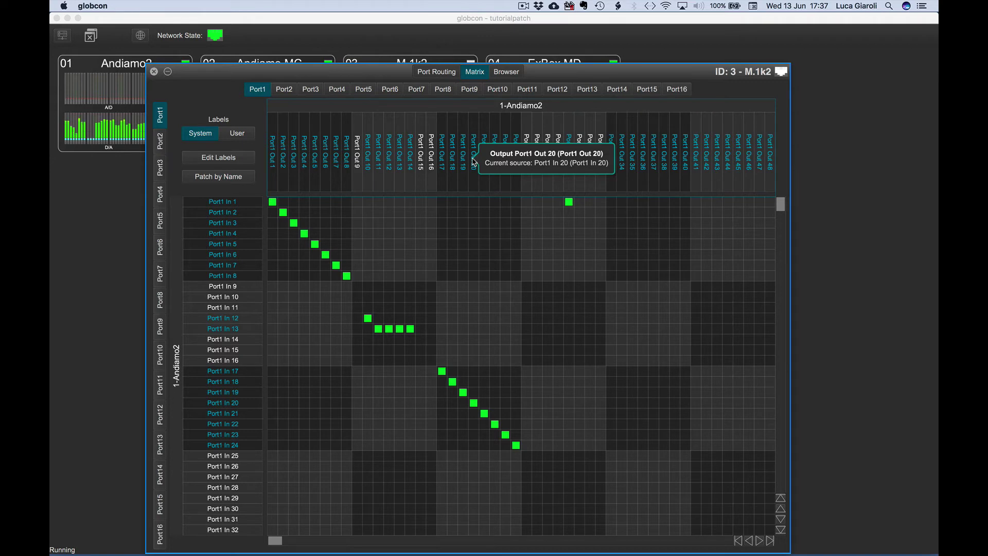
# - Show the Port5 inputs against the Port1 outputs and reveal the source of Port1 Out 18
pyautogui.click(160, 220)
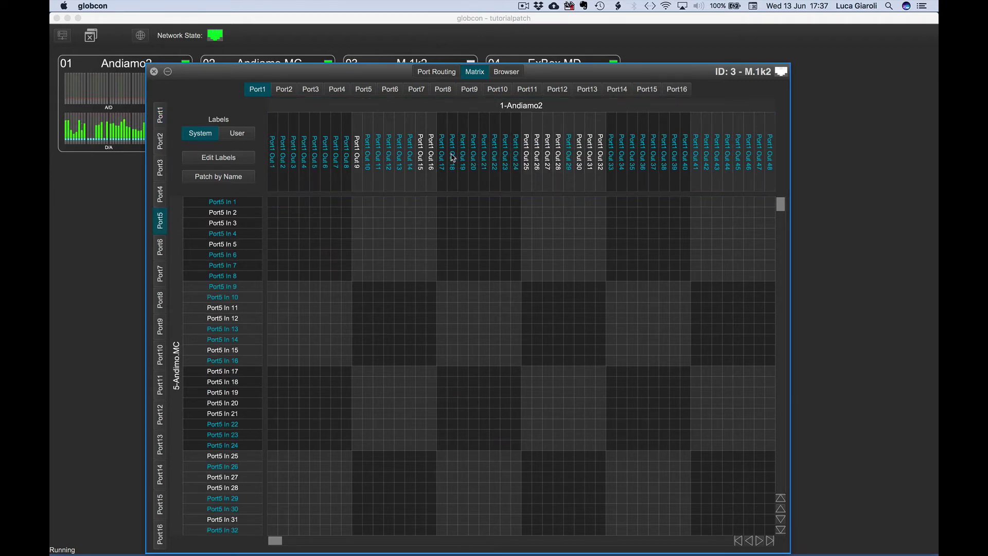
pyautogui.moveTo(453, 158)
pyautogui.rightClick(453, 158)
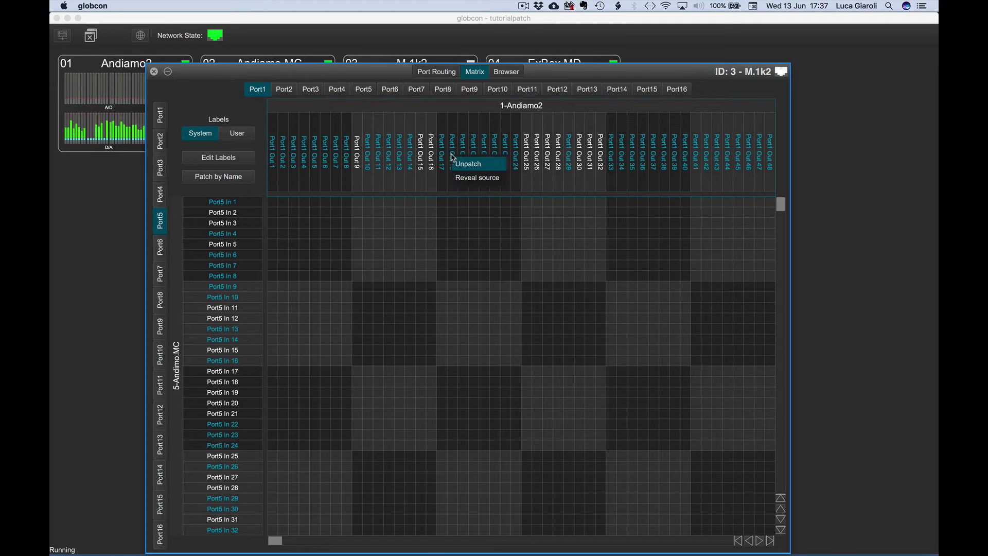
pyautogui.click(506, 180)
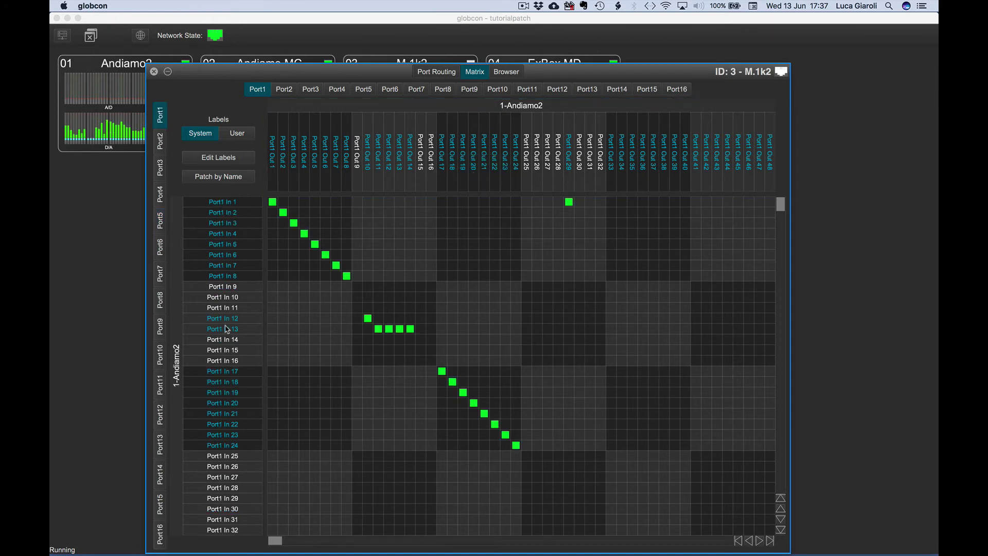
# - Set the eight-crosspoint diagonal from Port1 In 9–16 to Port1 Out 25–32 as the PatchTool and patch those crosspoints with it
pyautogui.moveTo(227, 328)
pyautogui.moveTo(527, 290); pyautogui.dragTo(603, 361)
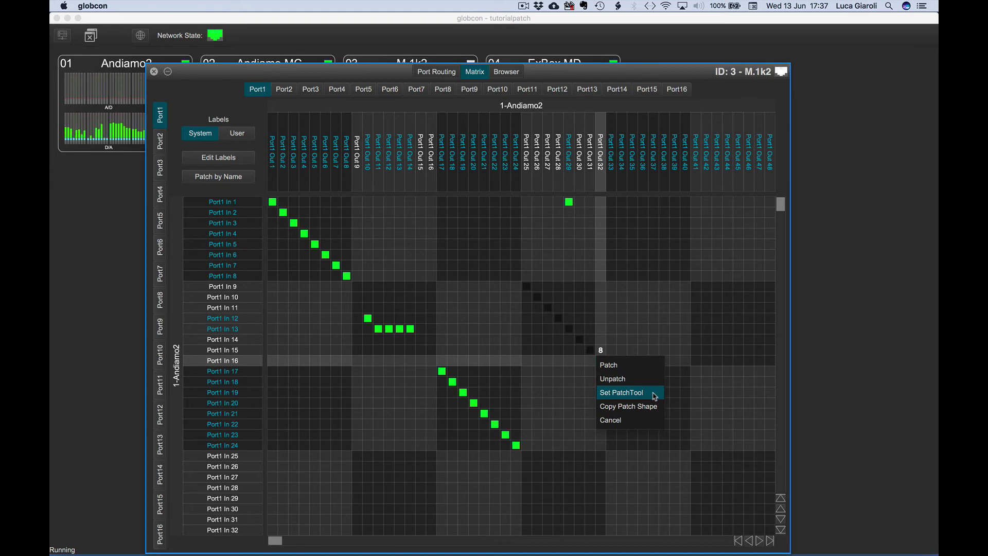
pyautogui.click(654, 395)
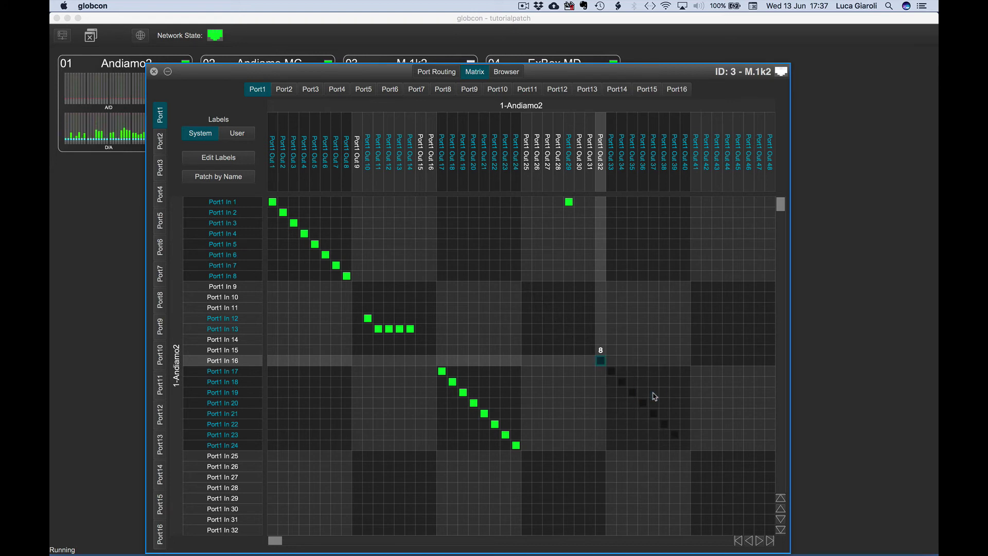
pyautogui.click(528, 291)
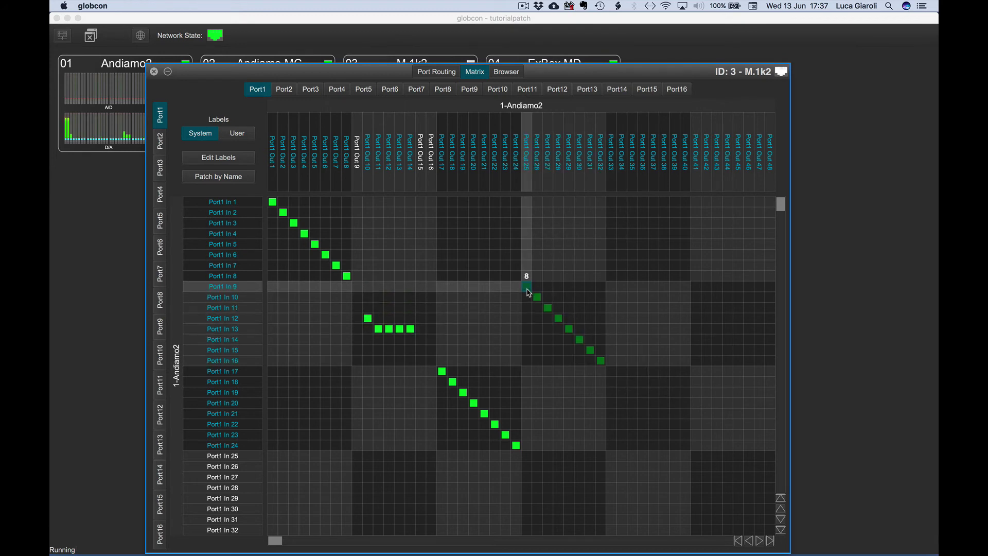
# - Use the PatchTool to patch In 9–16 to Out 33–40, In 17–24 to Out 33–40, and In 1–8 to Out 25–32 on Port1
pyautogui.click(611, 290)
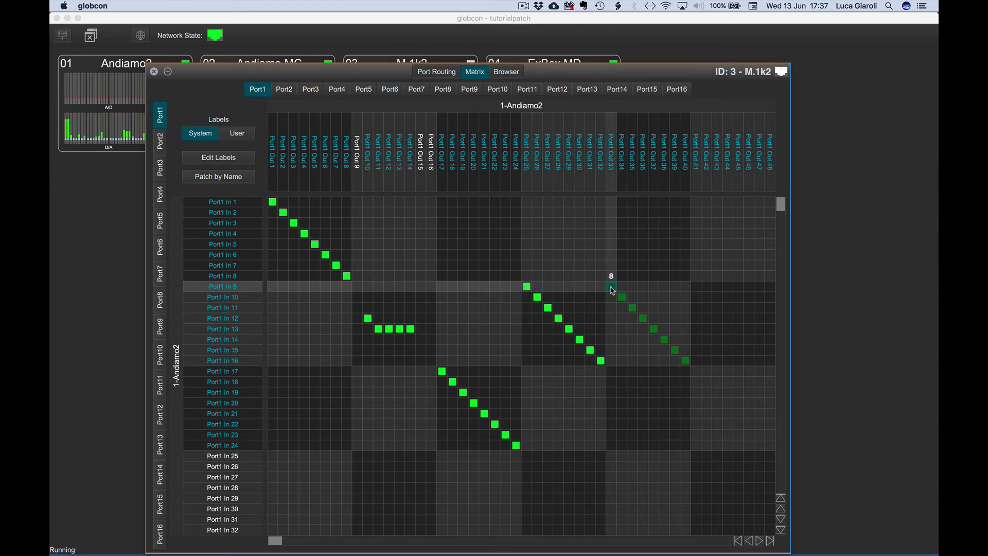
pyautogui.click(612, 373)
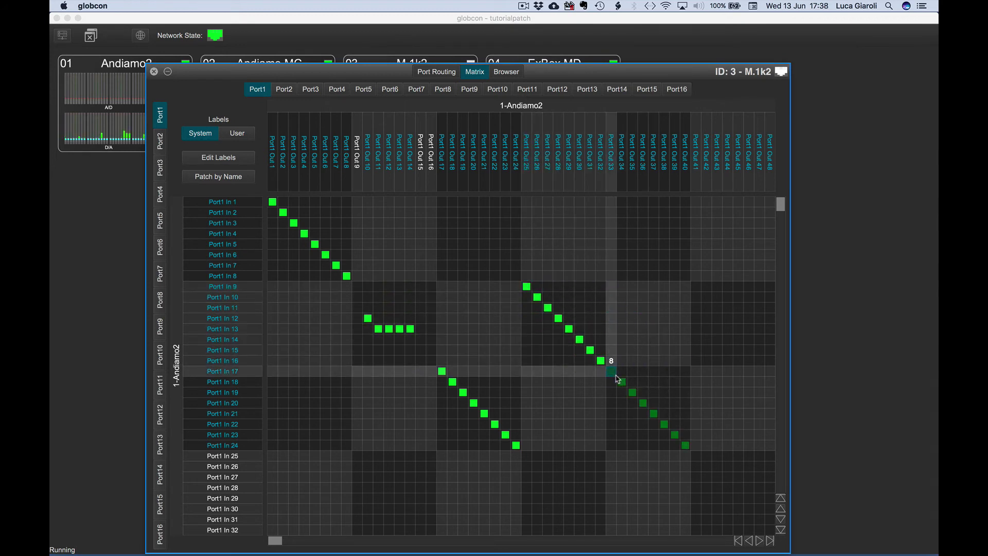
pyautogui.click(527, 204)
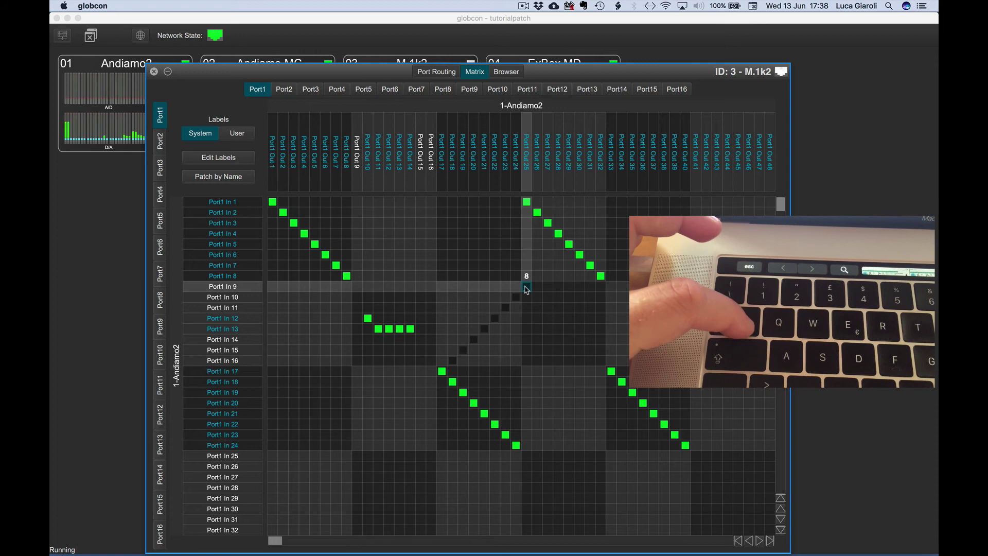
# - Cycle the PatchTool over Port1 In 9 and Out 25 through its other orientations and back to the descending diagonal
pyautogui.press('Tab')
pyautogui.press('Tab')
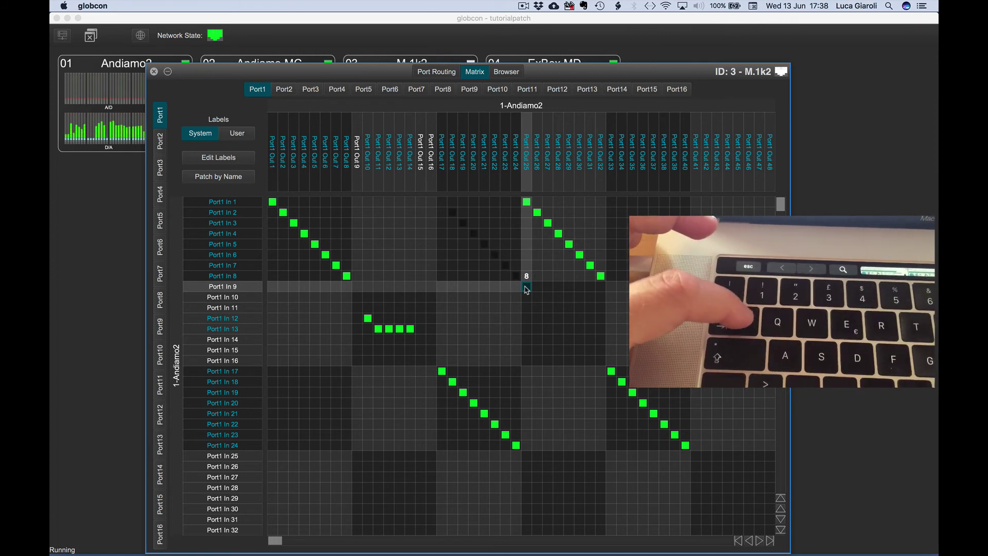
pyautogui.press('Tab')
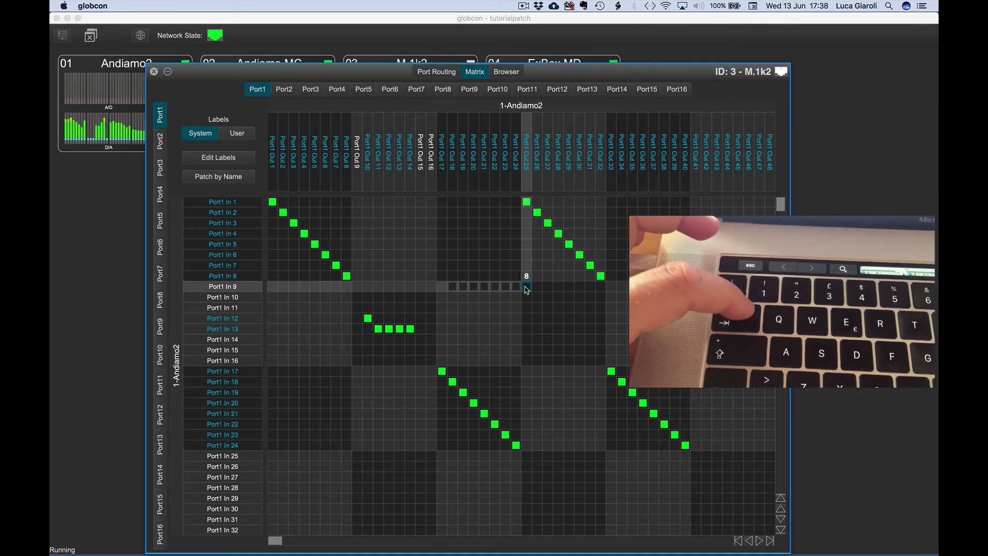
pyautogui.press('Tab')
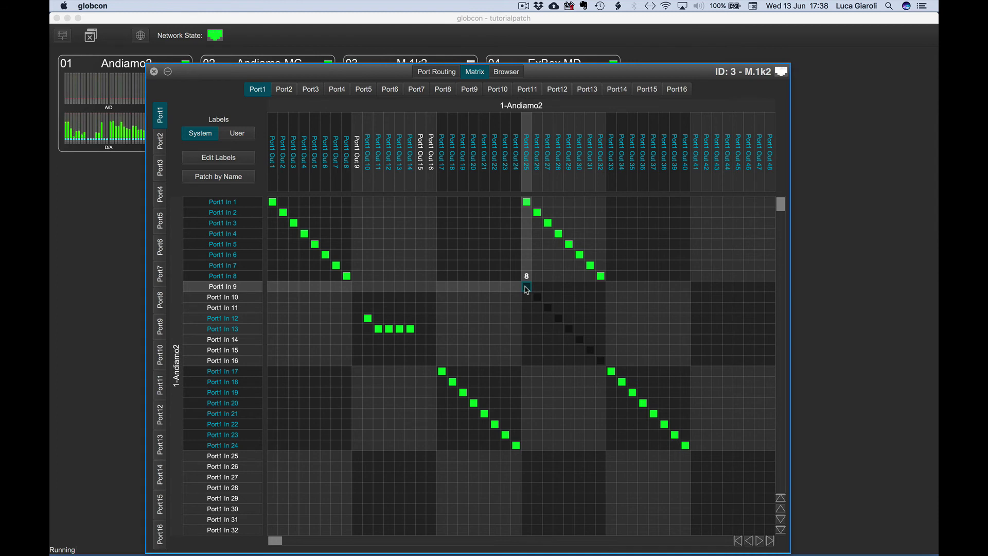
# - Set the diagonal from Port1 In 9–16 to Port1 Out 25–32 as the PatchTool again, and clear the PatchTool
pyautogui.moveTo(527, 290); pyautogui.dragTo(601, 360)
pyautogui.click(621, 392)
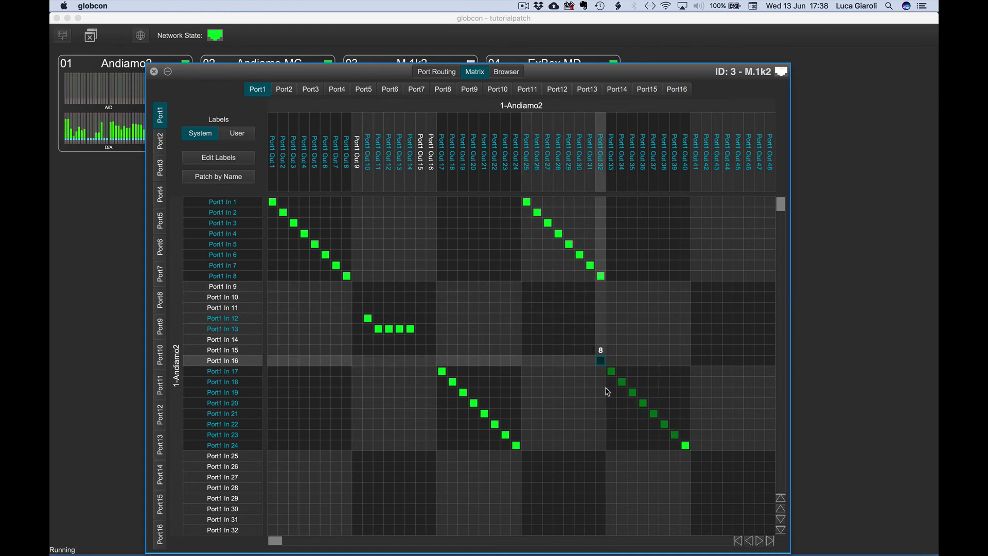
pyautogui.click(529, 291)
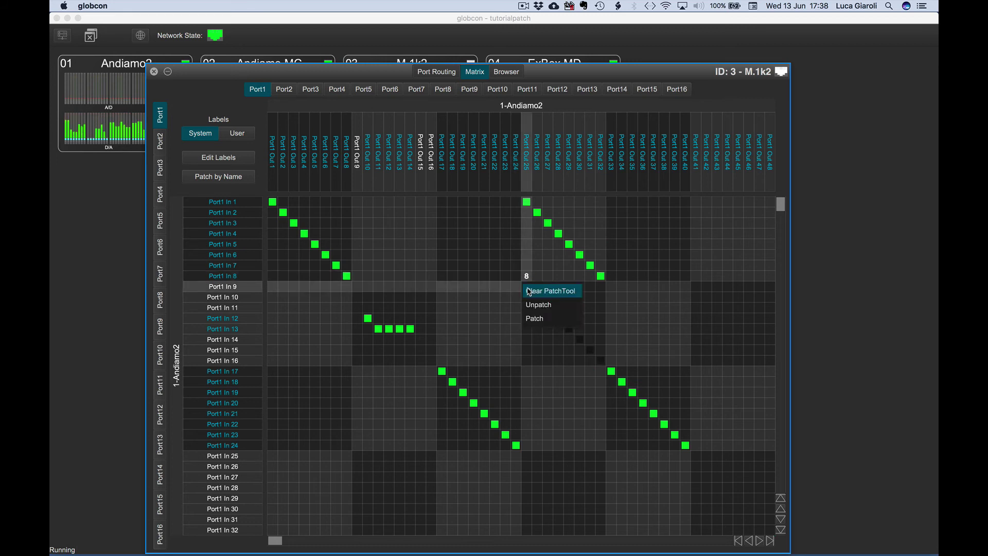
pyautogui.click(551, 291)
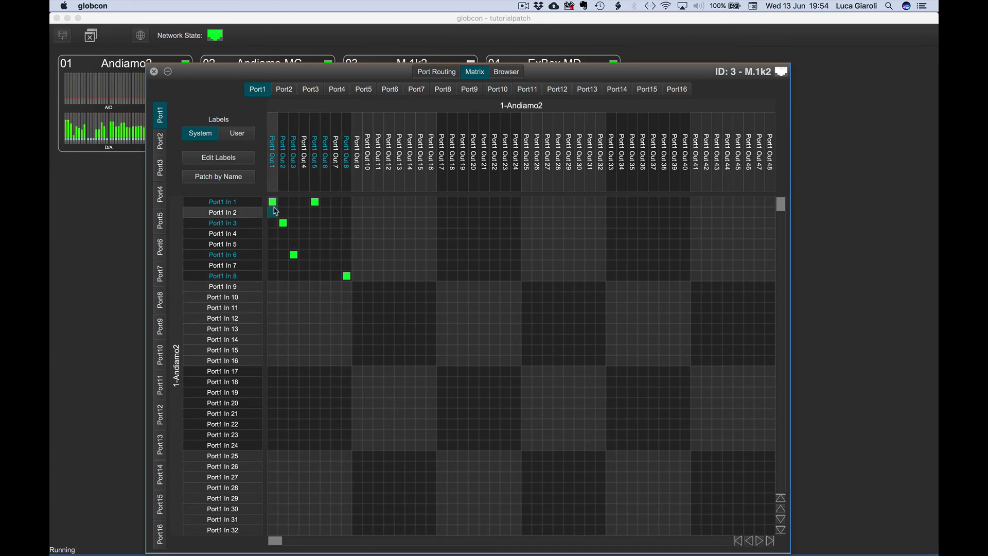
# - Copy the patch shape of Port1 Out 1–8 and place it on the eight outputs starting at Port1 Out 17
pyautogui.moveTo(274, 206); pyautogui.dragTo(343, 203)
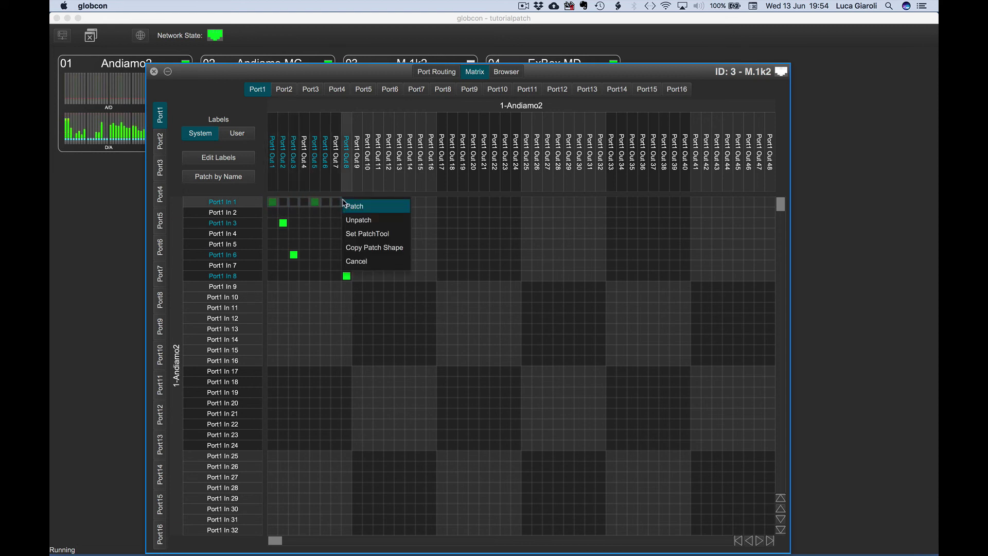
pyautogui.click(377, 252)
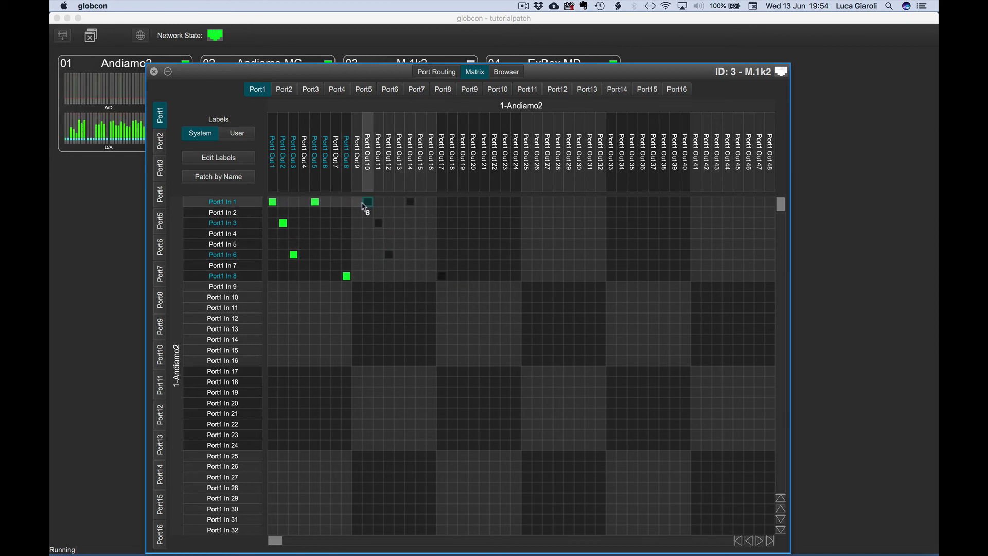
pyautogui.scroll(-5, 353, 205)
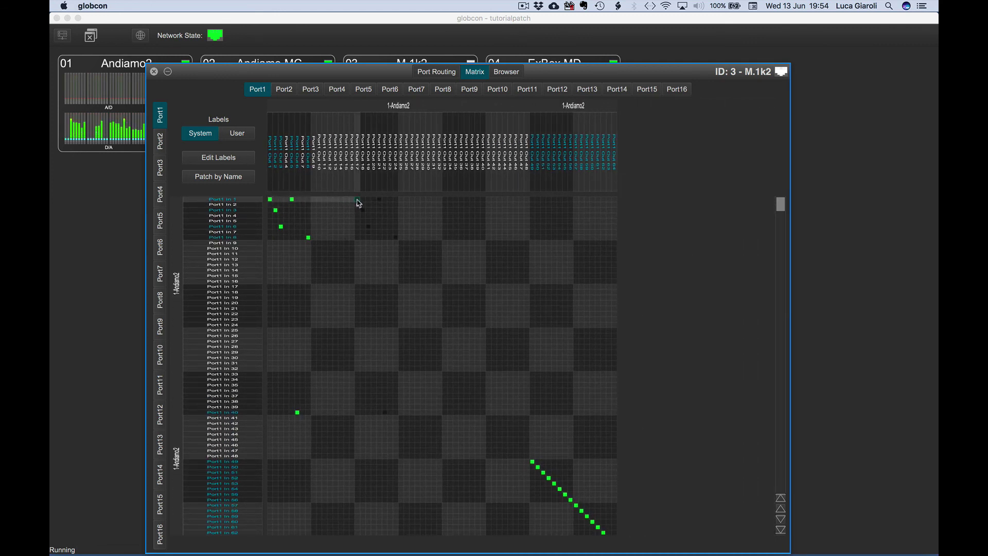
pyautogui.click(358, 203)
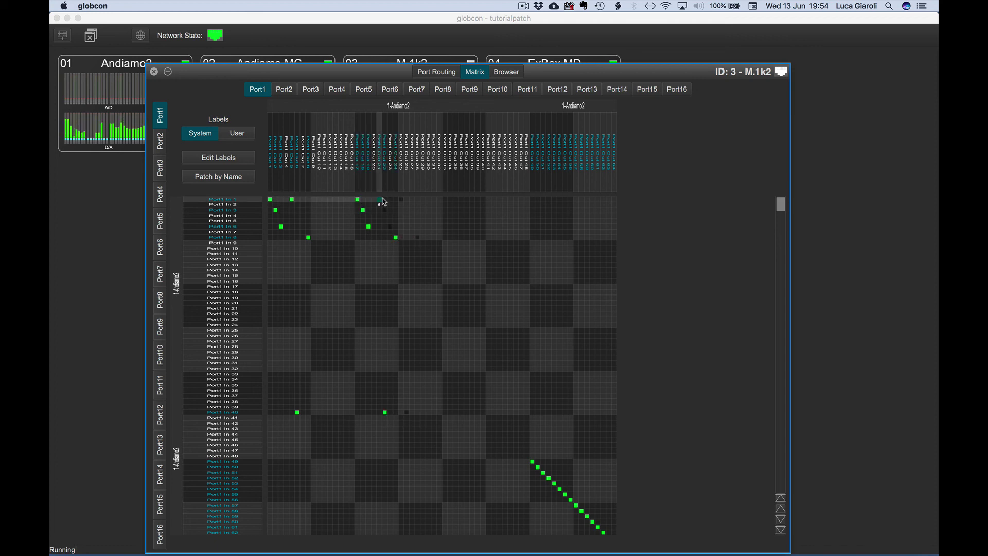
# - Place the copied patch shape starting at Port1 Out 25, Out 33 and Out 41, and on the Port11 outputs starting at Out 33
pyautogui.click(402, 202)
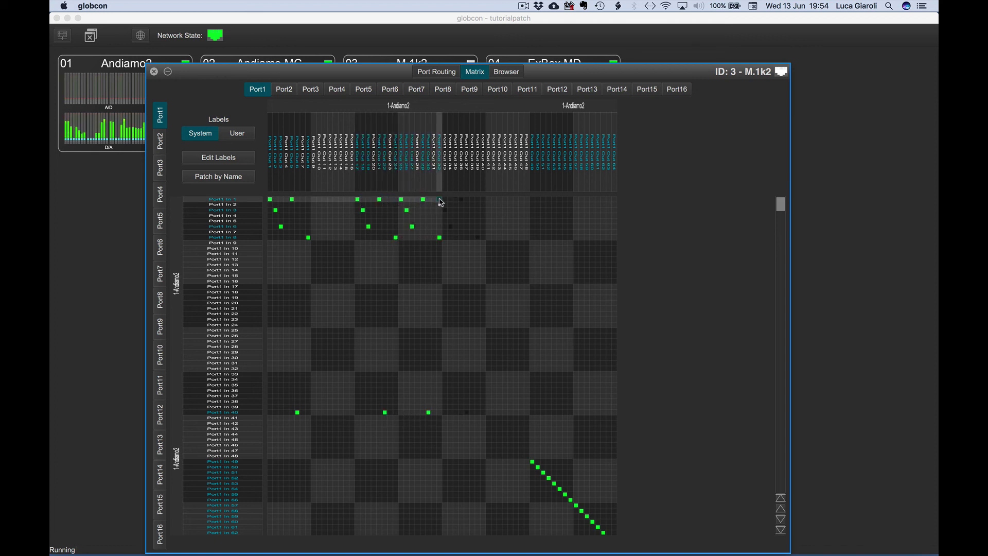
pyautogui.click(464, 203)
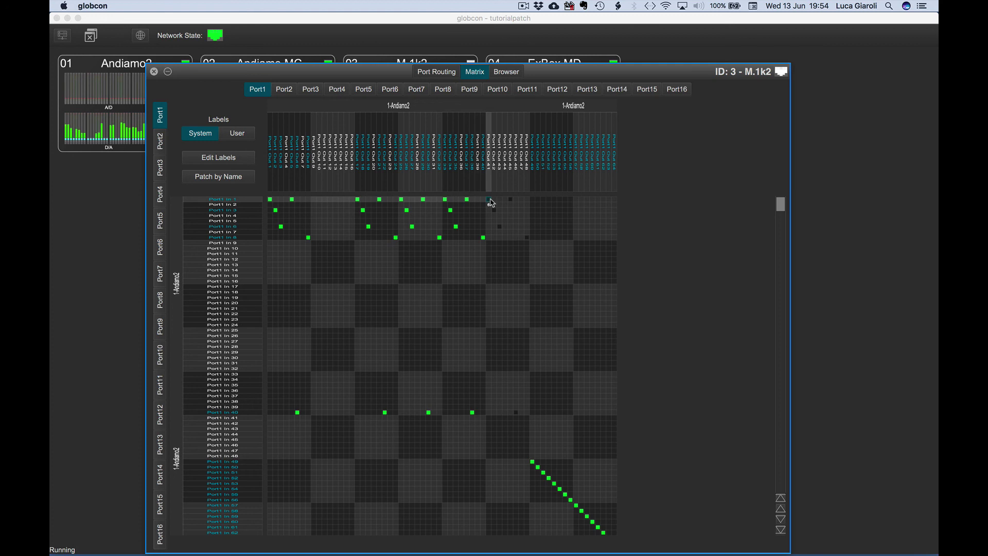
pyautogui.click(489, 202)
pyautogui.click(527, 91)
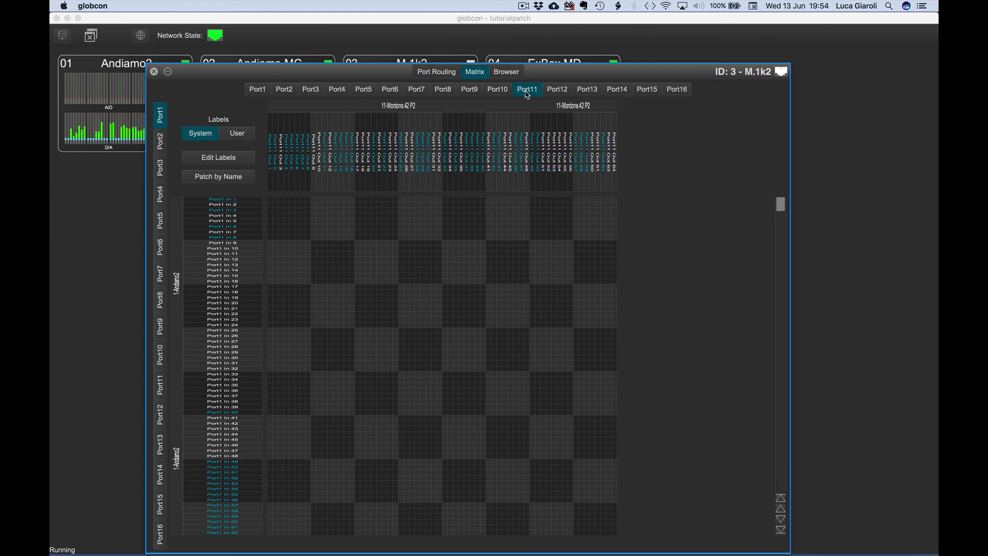
pyautogui.click(447, 205)
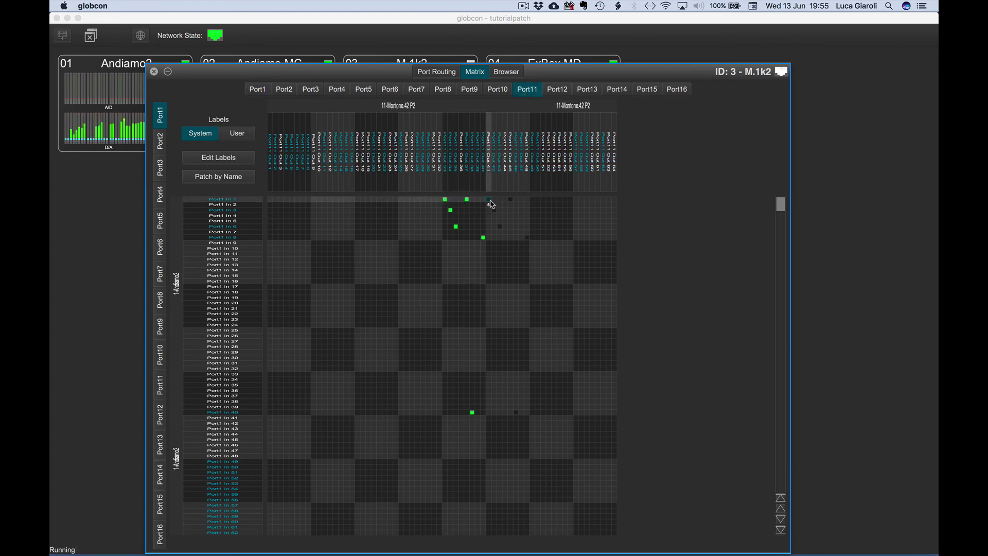